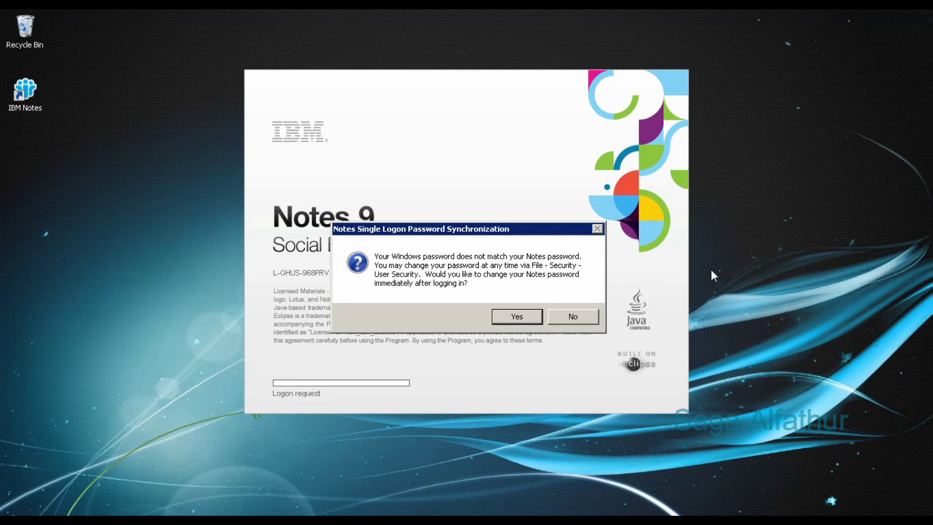
- Decline changing the Notes password to match Windows and log in to IBM Notes with the account password
left_click(587, 320)
type("***********")
key("Return")
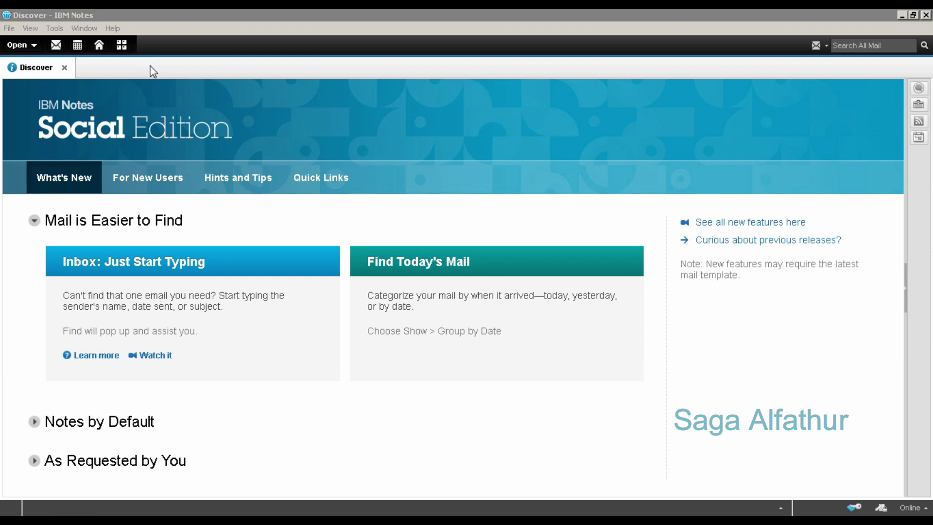
- Open the User Security settings, declining password synchronization and entering the account password, to check the operating system login option
left_click(9, 29)
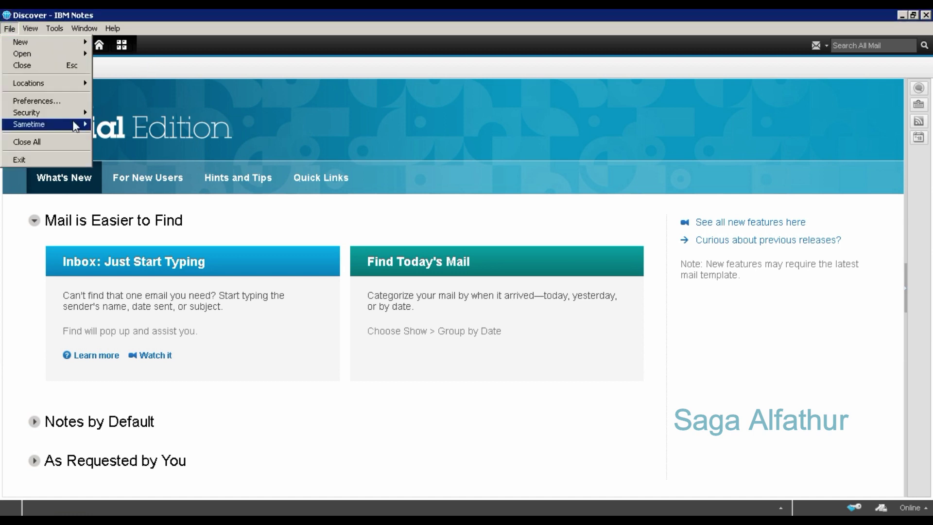
mouse_move(76, 117)
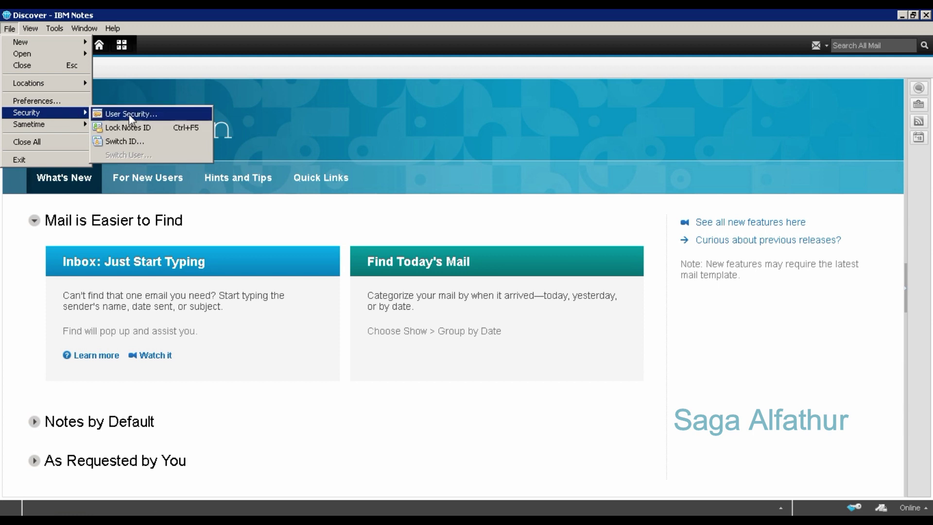
left_click(171, 115)
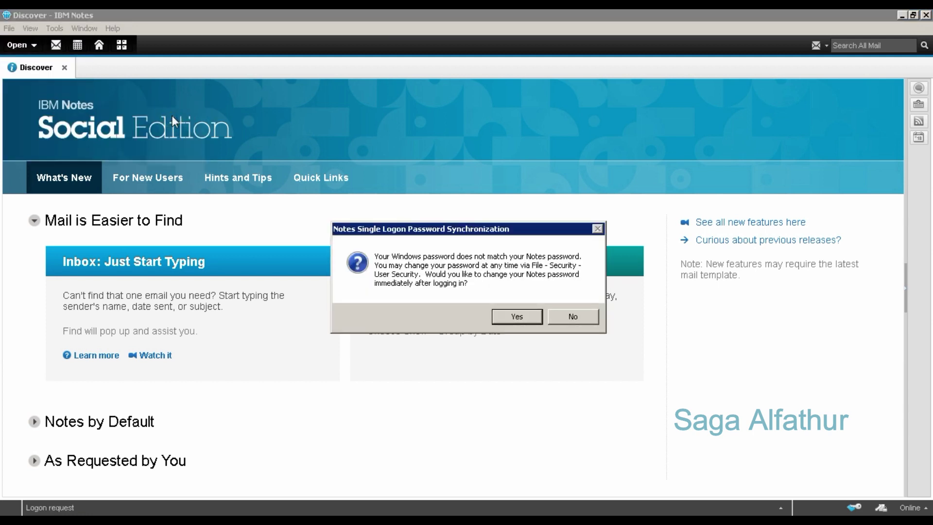
left_click(563, 318)
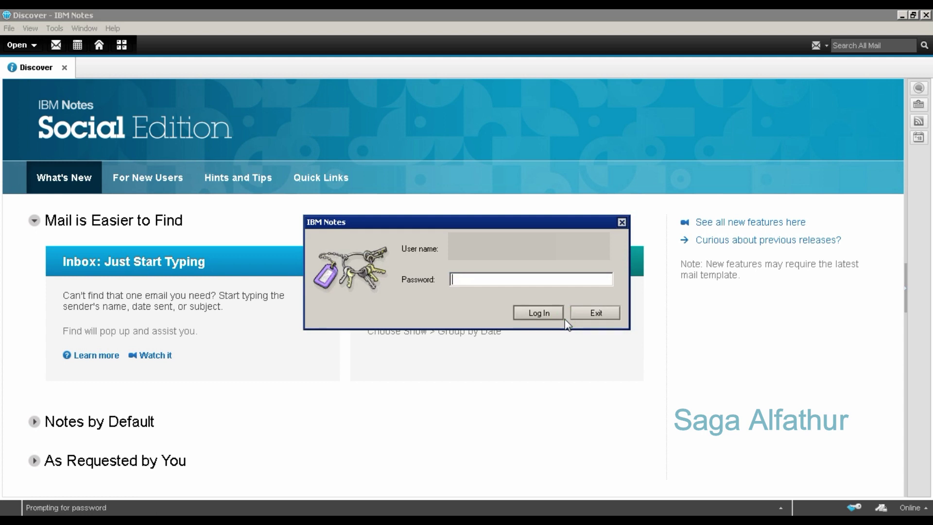
type("xxxxxxxxxxxxxxxxxxx")
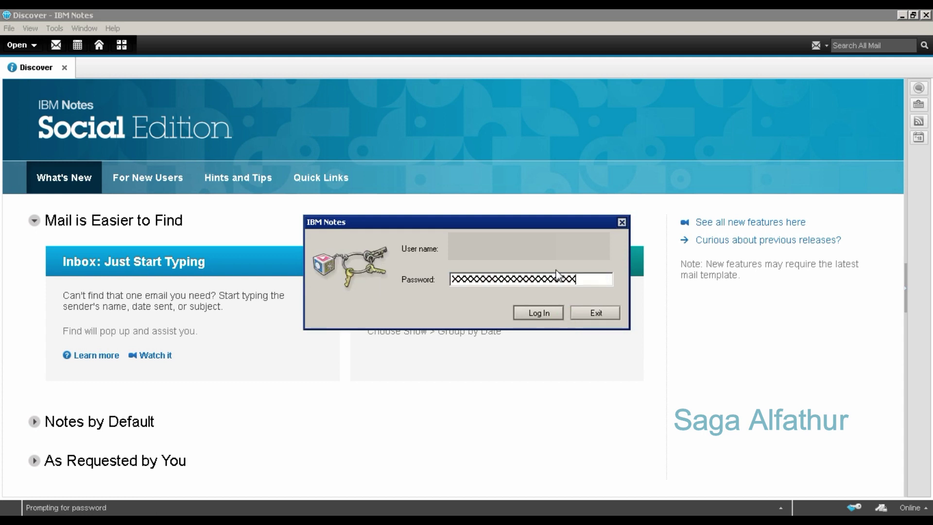
key("Return")
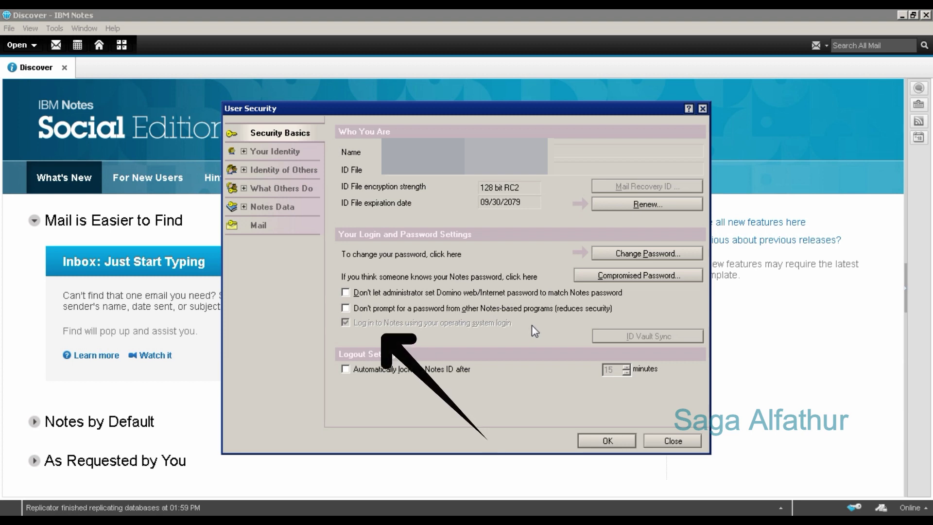
- Close the User Security dialog with its settings accepted and exit IBM Notes
left_click(617, 443)
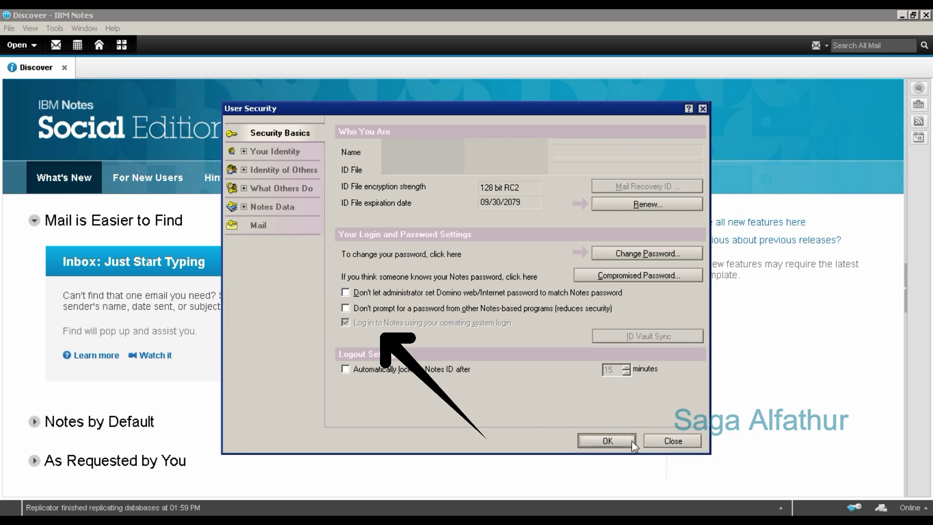
left_click(626, 440)
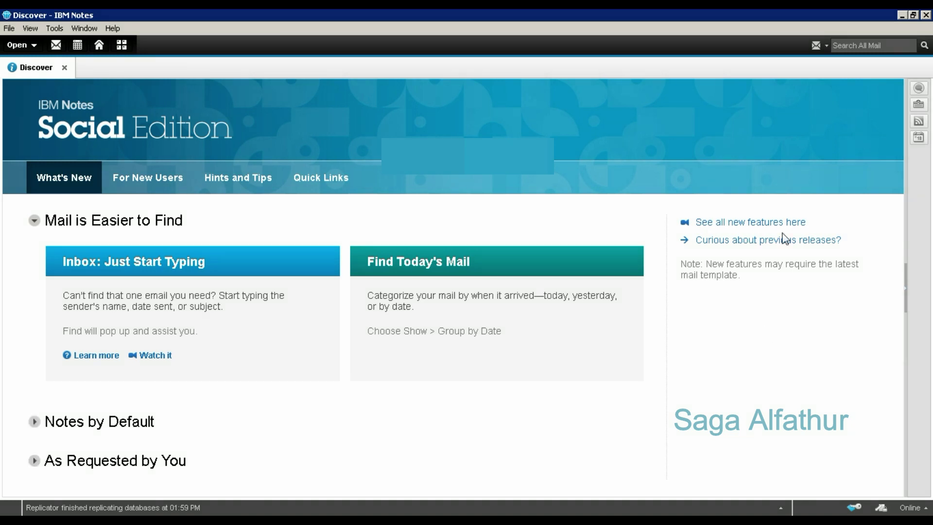
left_click(927, 15)
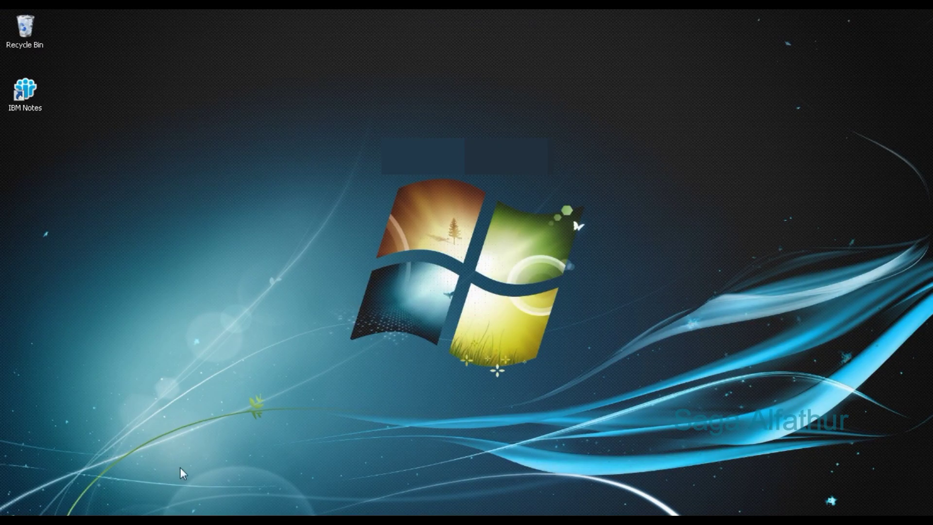
- Switch to the Windows Services console by running services.msc, and maximize its window
key("super+r")
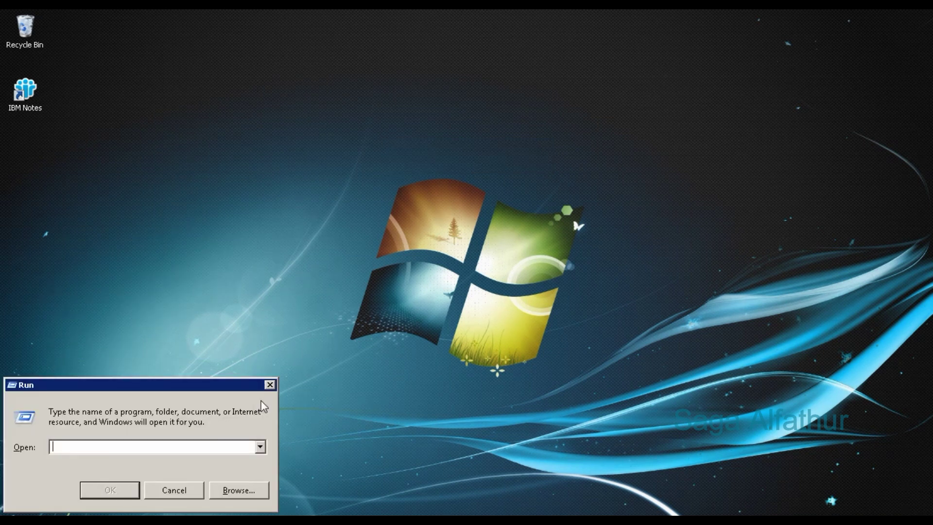
type("services.msc")
left_click(121, 489)
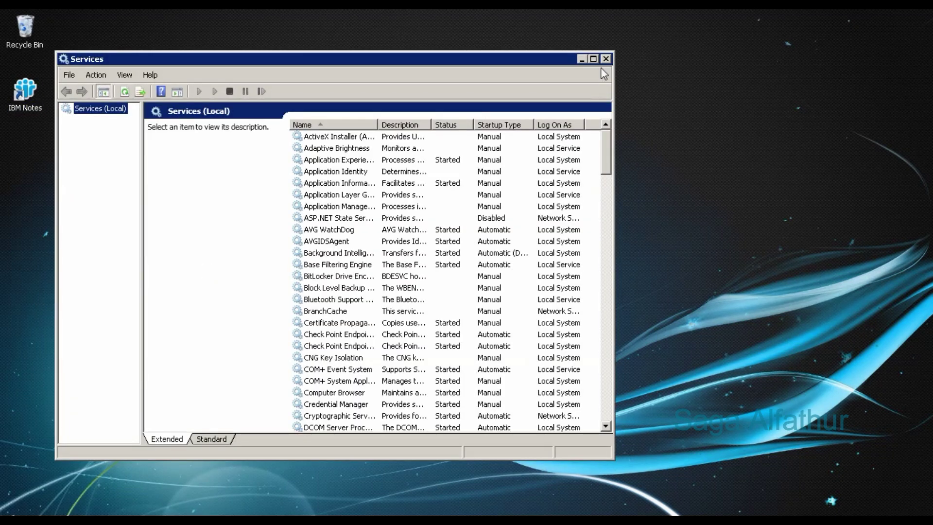
left_click(594, 54)
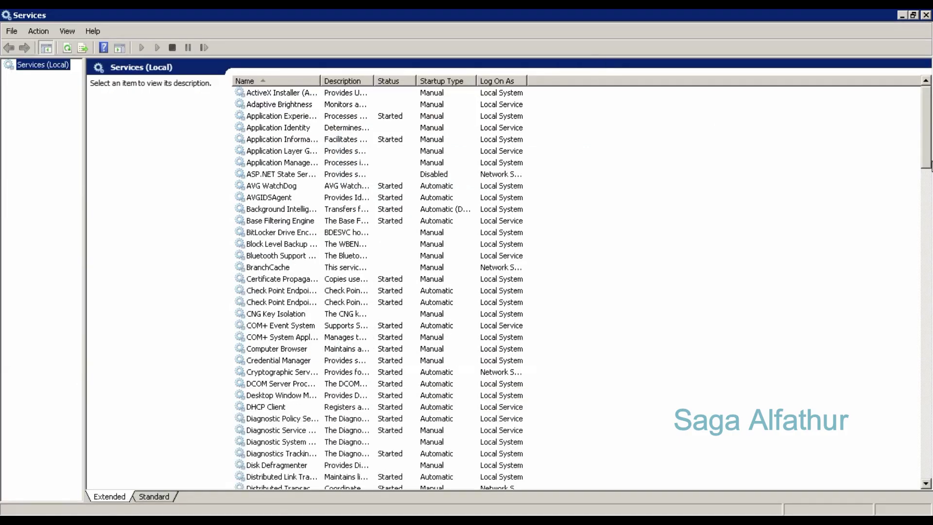
- Widen the Name column so full service names are readable, and stop the IBM Notes Single Logon service
left_click_drag(928, 146, 930, 217)
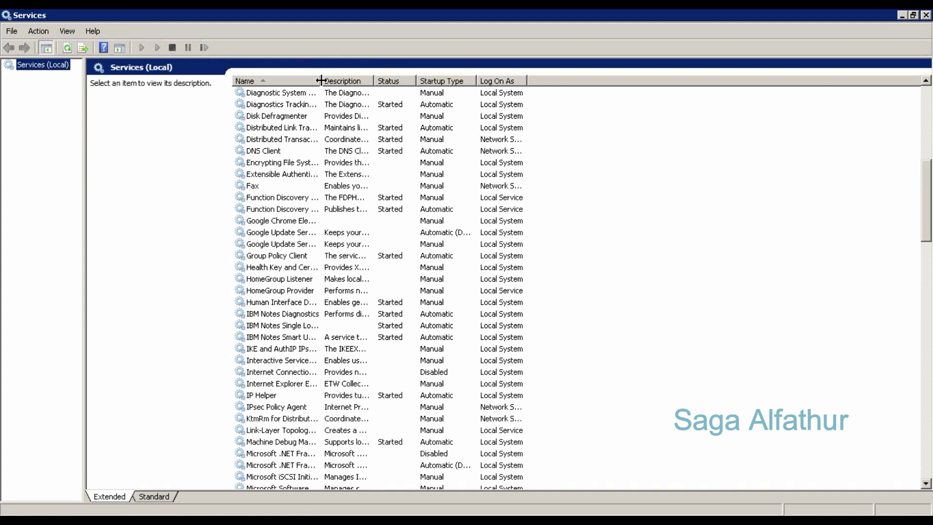
left_click_drag(321, 81, 428, 81)
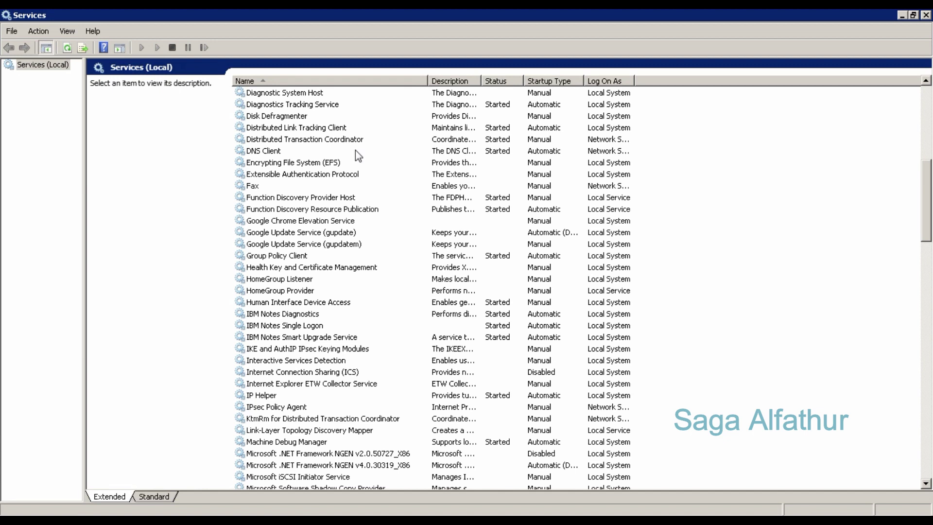
left_click(306, 326)
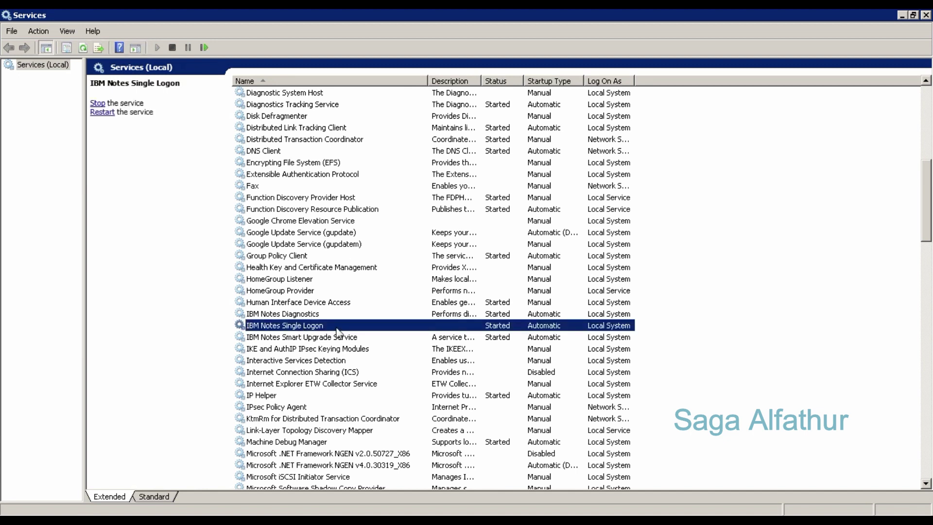
right_click(367, 330)
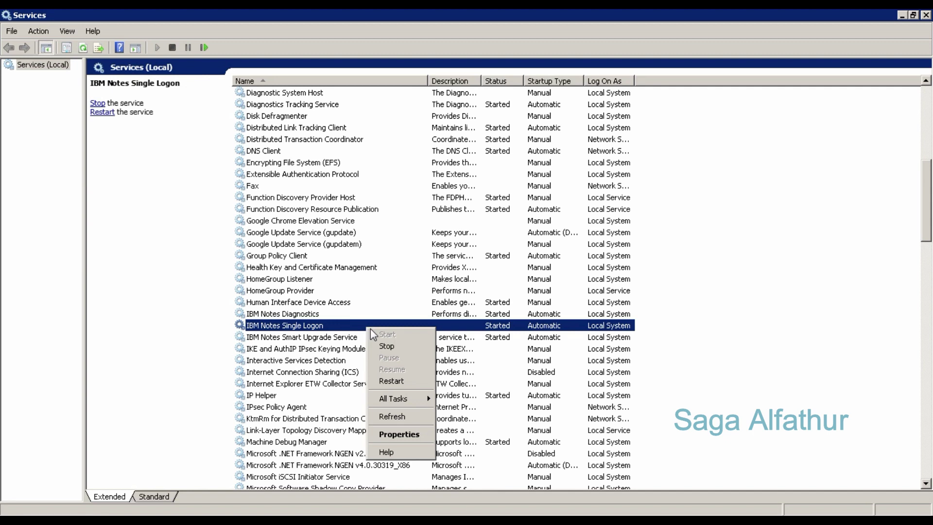
left_click(384, 346)
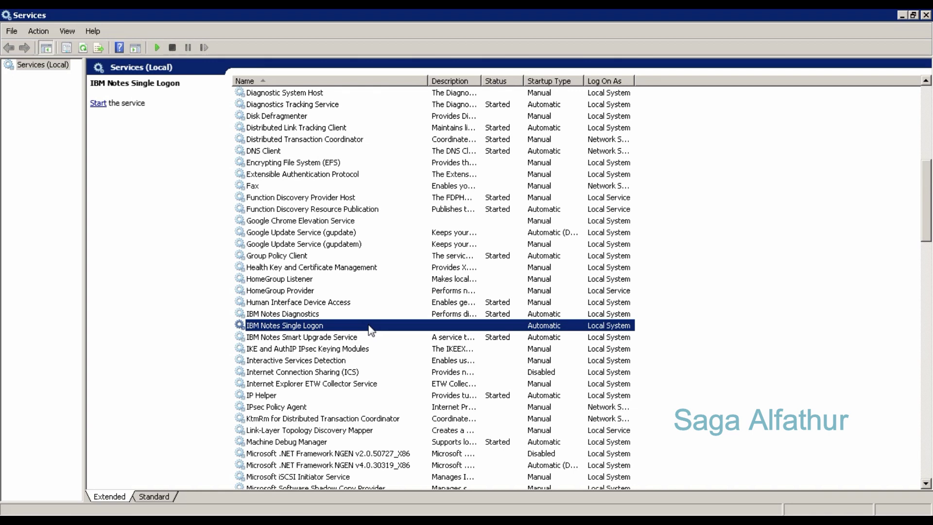
- Set the IBM Notes Single Logon service's startup type to Disabled and close the Services console
right_click(332, 327)
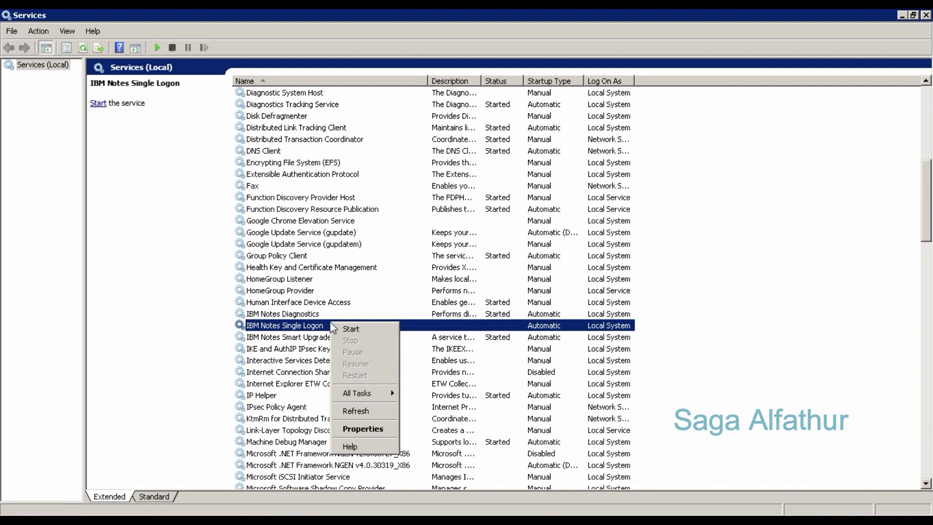
left_click(388, 430)
left_click(389, 430)
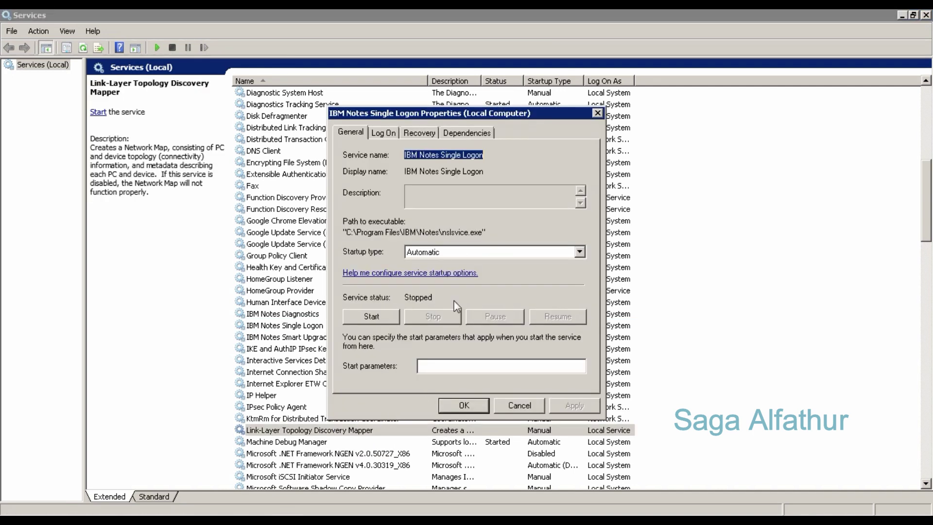
left_click(579, 252)
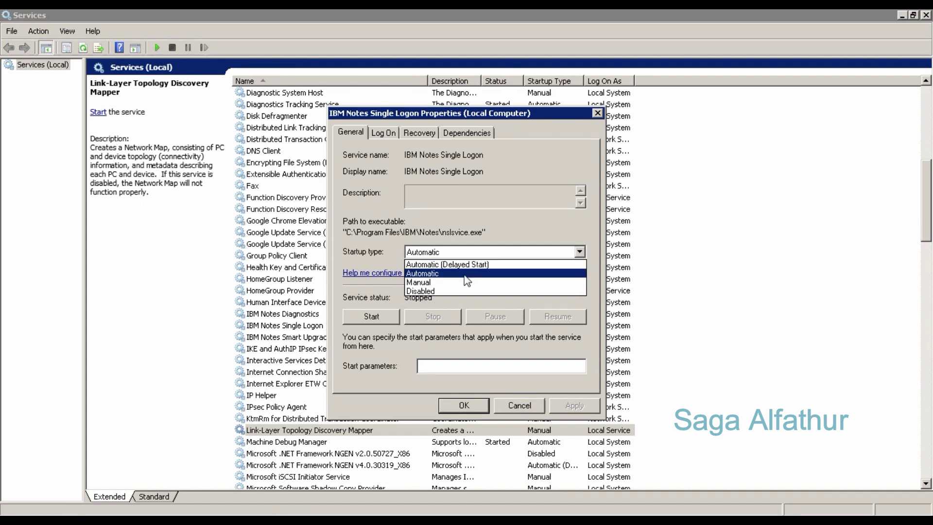
left_click(454, 292)
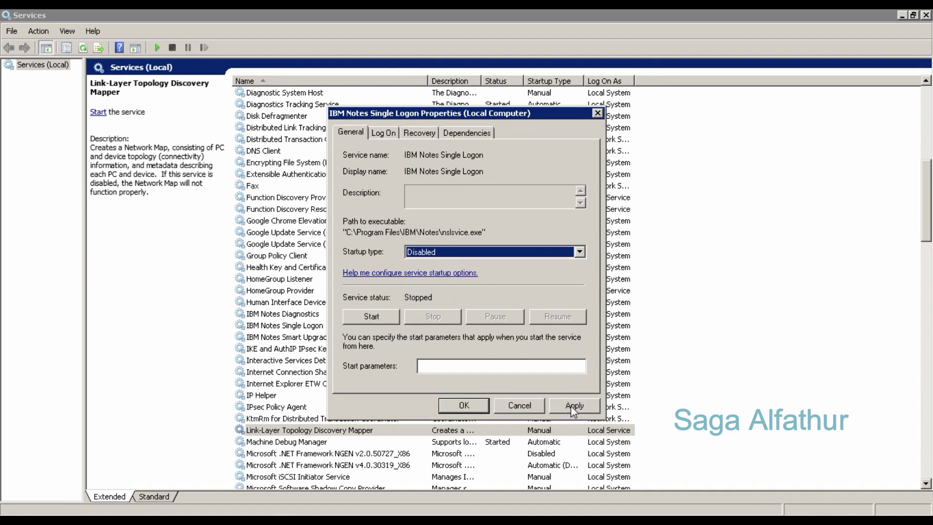
left_click(593, 409)
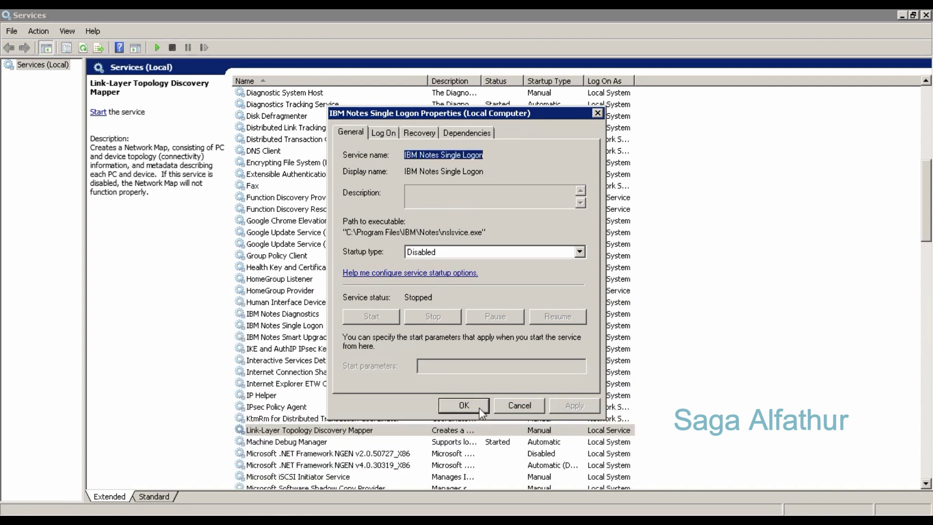
left_click(465, 405)
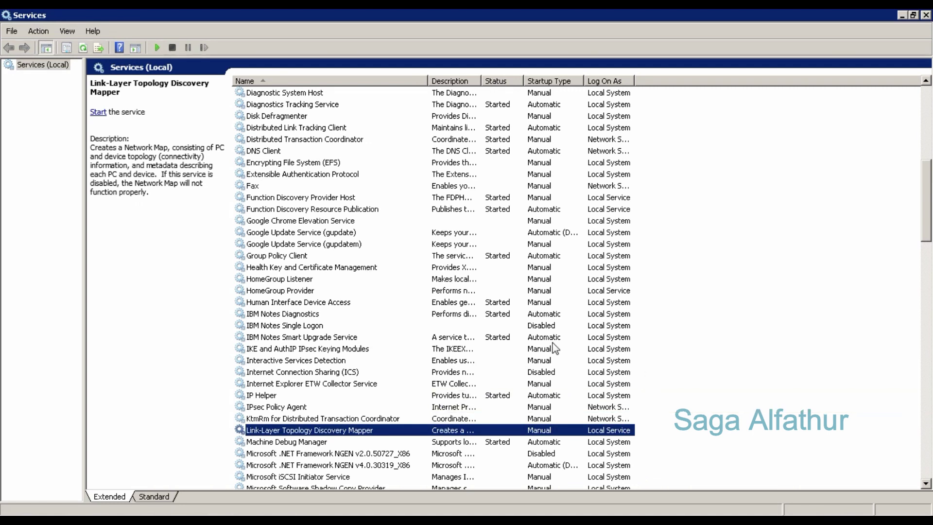
left_click(546, 328)
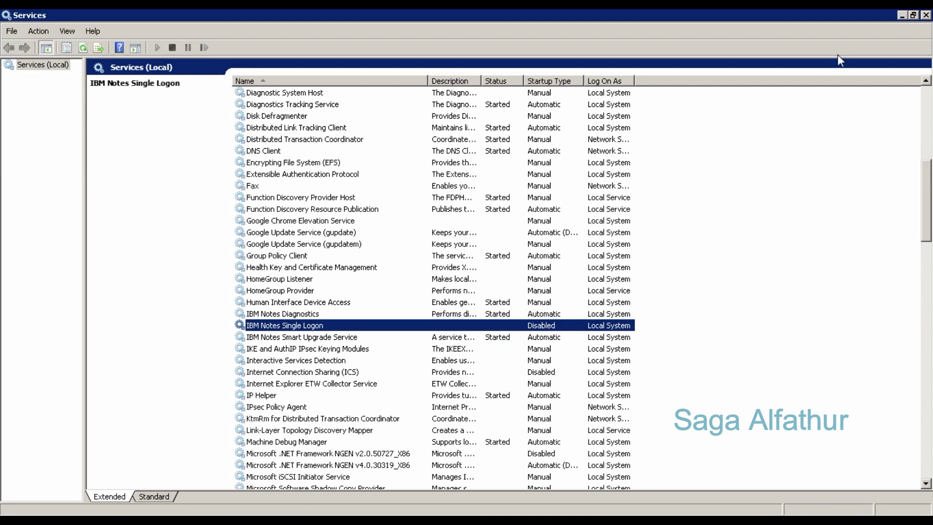
left_click(926, 16)
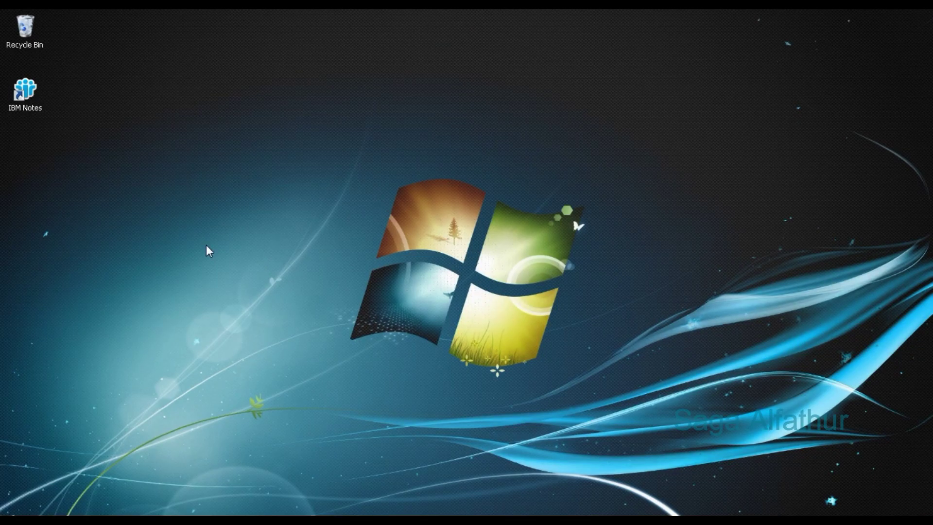
- Launch IBM Notes to test the login with the account password at the Online location, and close it again
double_click(31, 92)
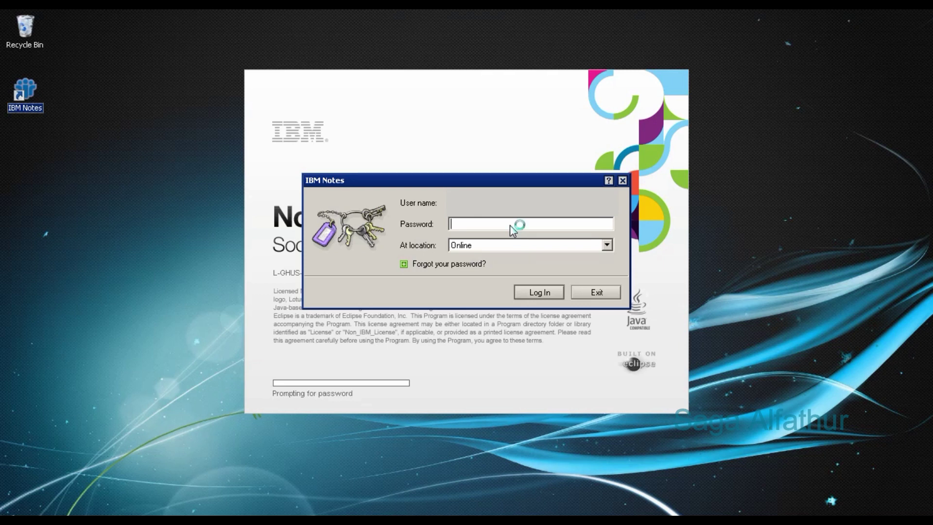
type("xxxxxxxxxx")
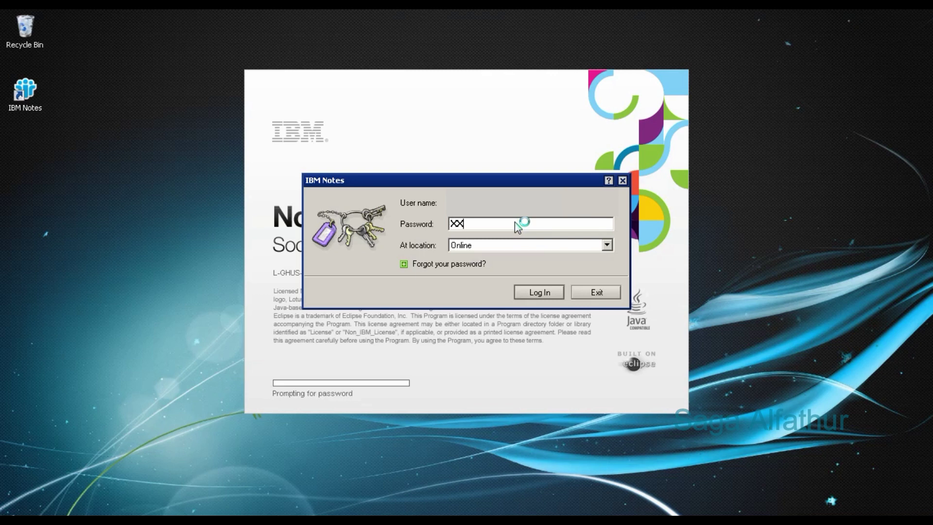
type("xxxxxxxxxxxxxx")
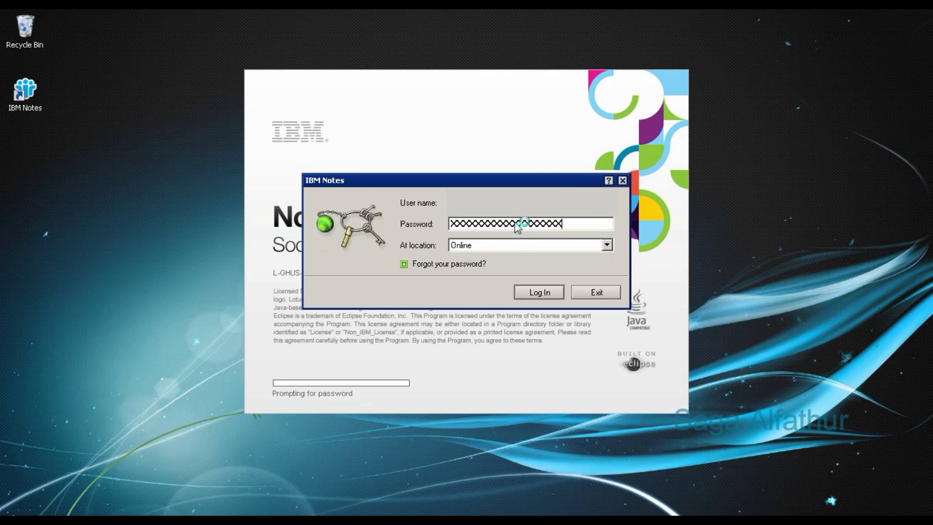
key("Return")
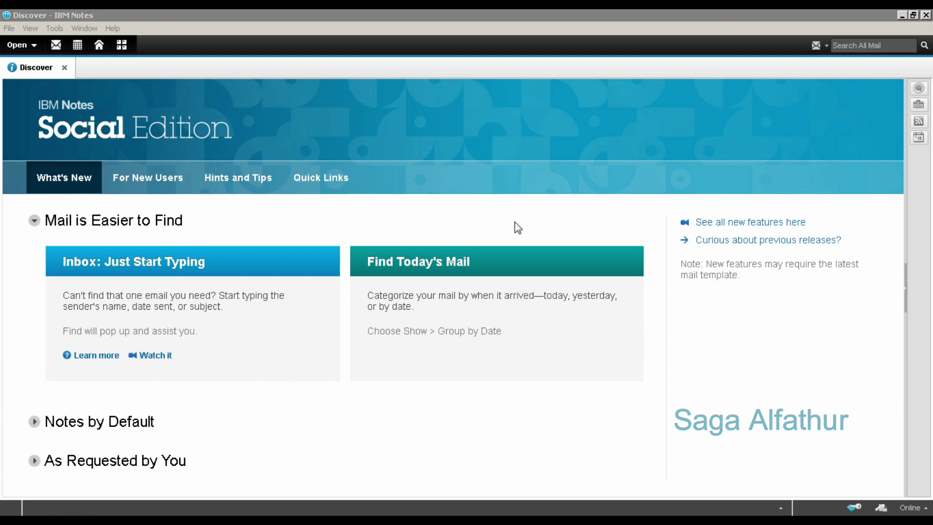
left_click(927, 15)
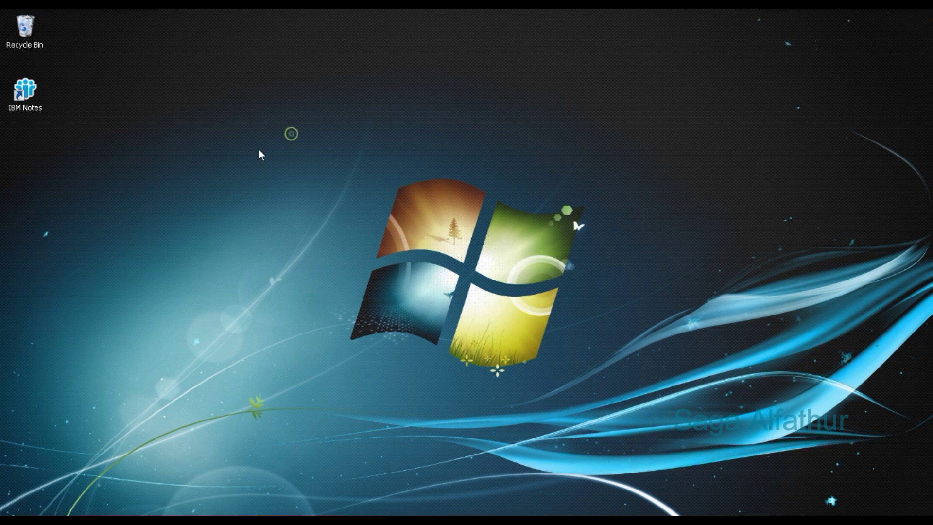